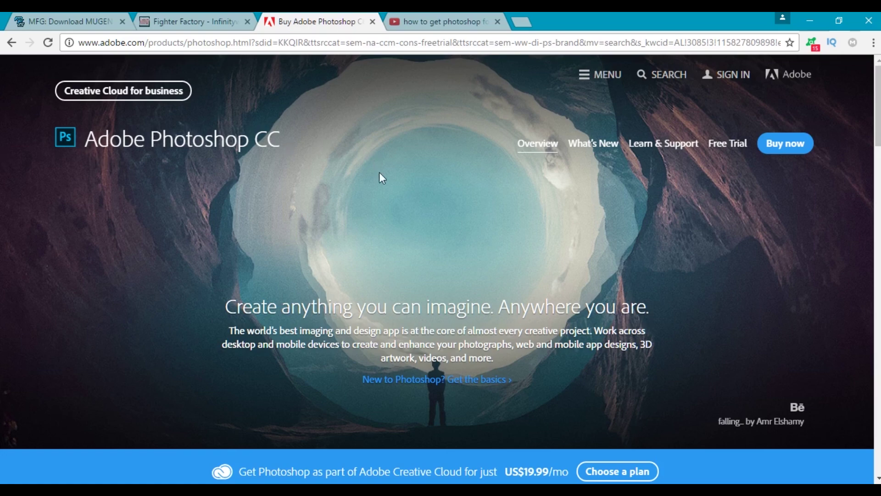
- Scroll the Photoshop page to the plan cards, All Apps US$49.99/mo through Photography US$9.99/mo
{"action": "scroll", "coordinate": [380, 183], "scroll_direction": "down", "scroll_amount": 5}
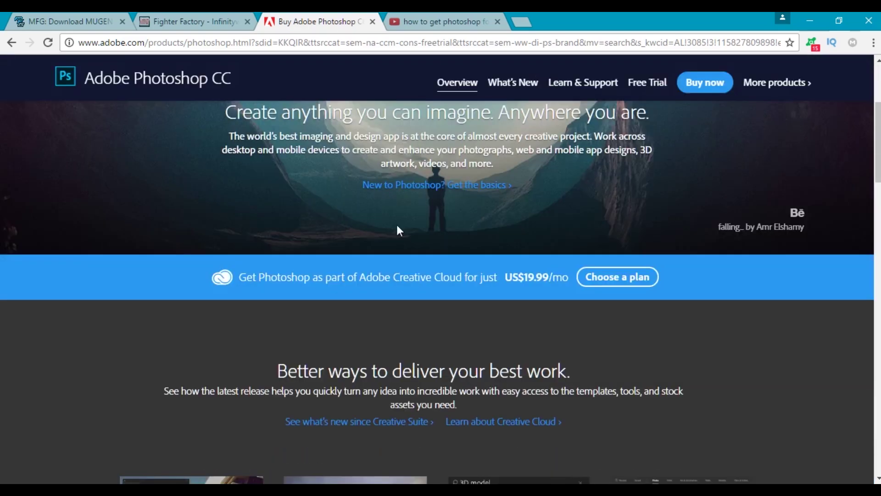
{"action": "scroll", "coordinate": [400, 230], "scroll_direction": "up", "scroll_amount": 5}
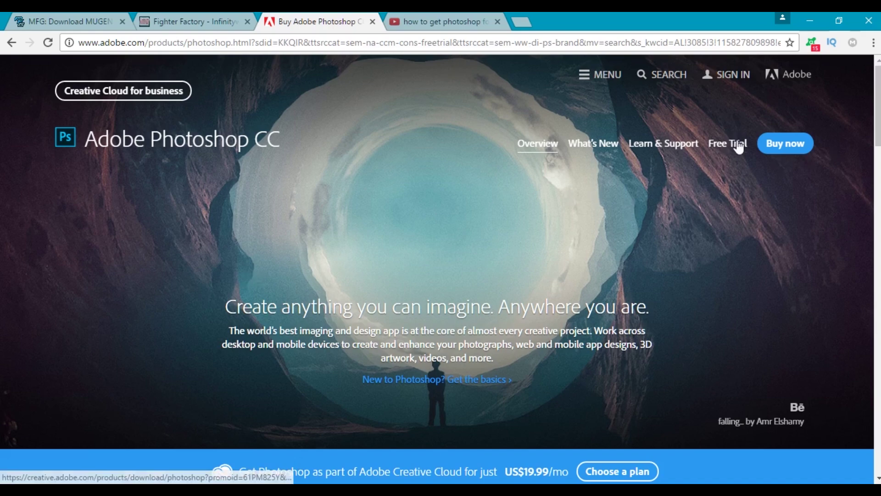
{"action": "scroll", "coordinate": [399, 268], "scroll_direction": "down", "scroll_amount": 10}
{"action": "scroll", "coordinate": [407, 277], "scroll_direction": "down", "scroll_amount": 15}
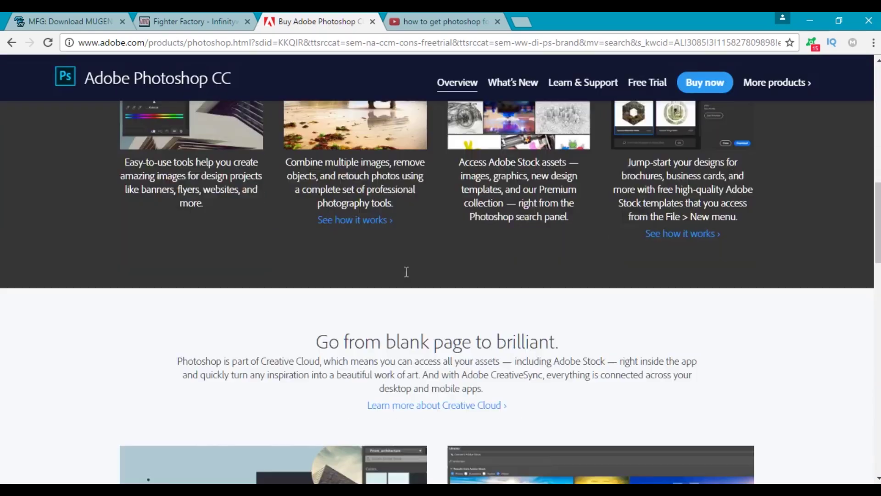
{"action": "scroll", "coordinate": [406, 278], "scroll_direction": "down", "scroll_amount": 8}
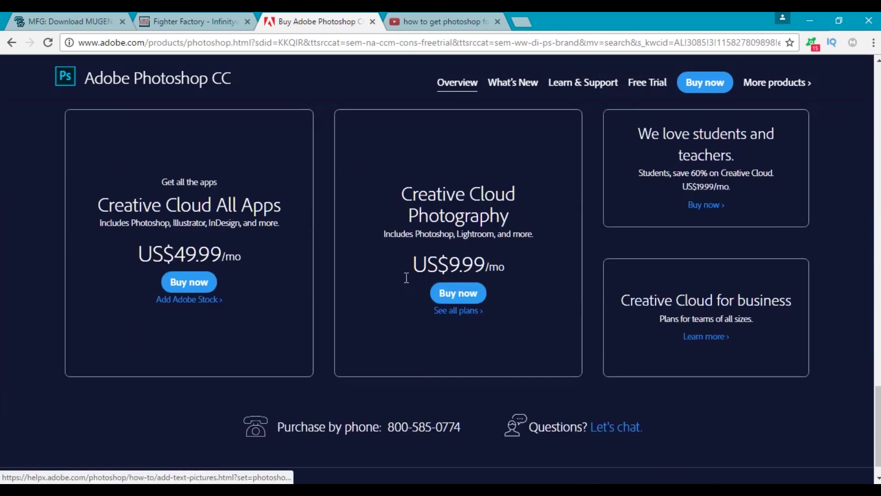
{"action": "scroll", "coordinate": [431, 285], "scroll_direction": "up", "scroll_amount": 2}
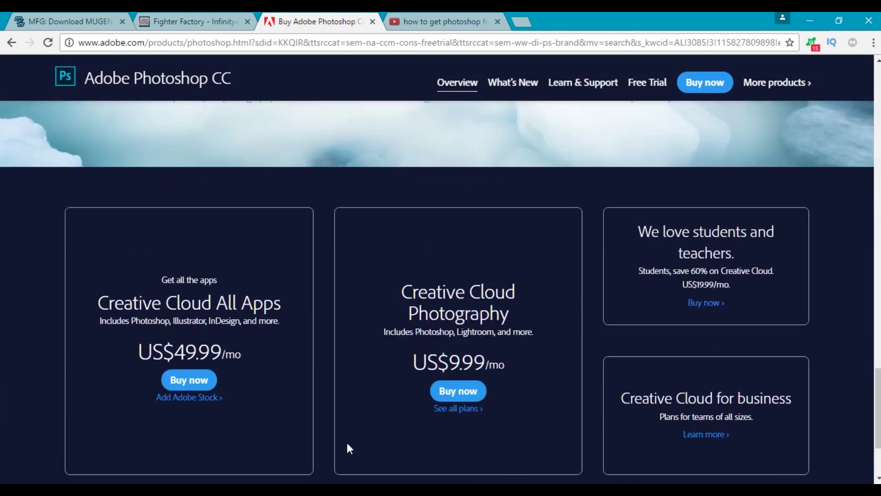
{"action": "scroll", "coordinate": [460, 366], "scroll_direction": "down", "scroll_amount": 2}
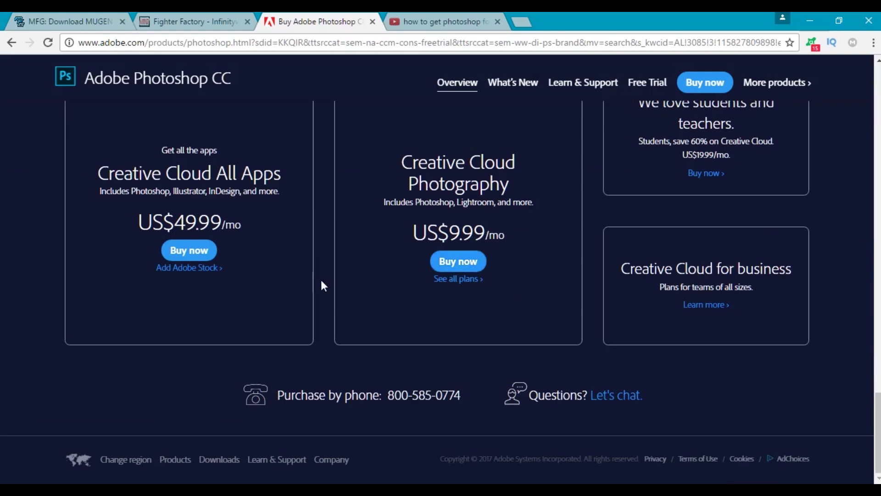
{"action": "scroll", "coordinate": [325, 283], "scroll_direction": "up", "scroll_amount": 1}
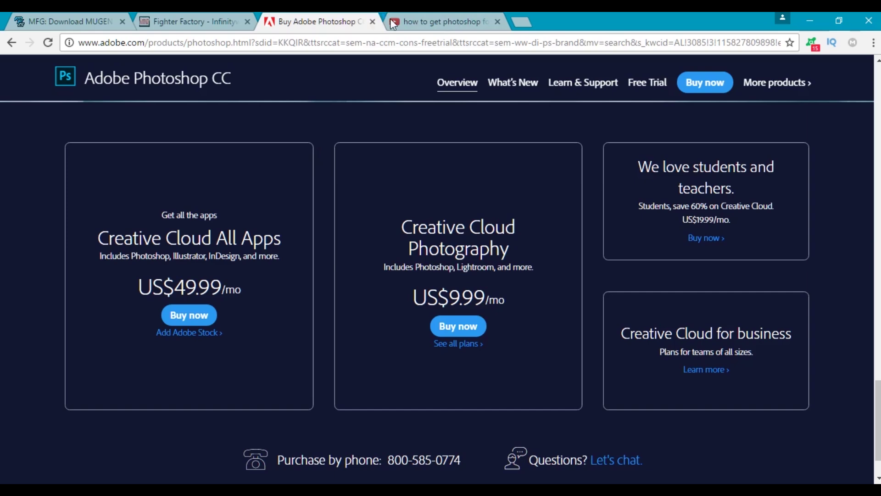
{"action": "left_click", "coordinate": [417, 18]}
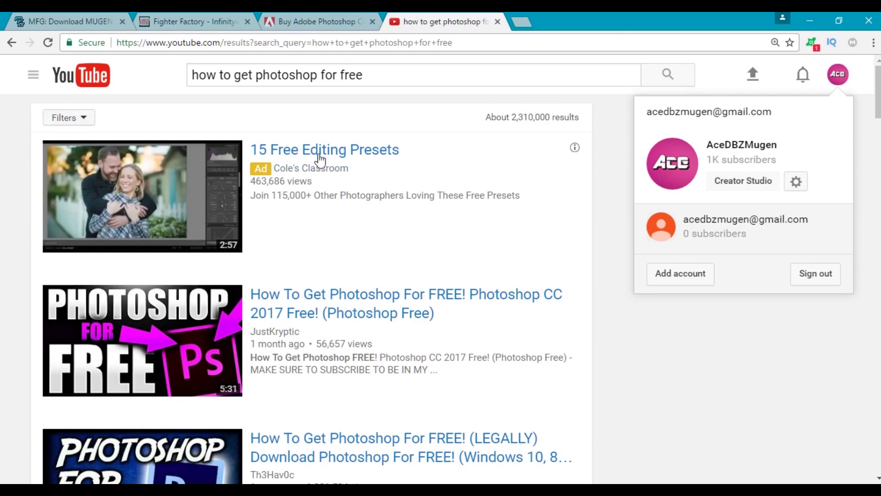
{"action": "scroll", "coordinate": [88, 317], "scroll_direction": "down", "scroll_amount": 1}
{"action": "scroll", "coordinate": [26, 271], "scroll_direction": "down", "scroll_amount": 15}
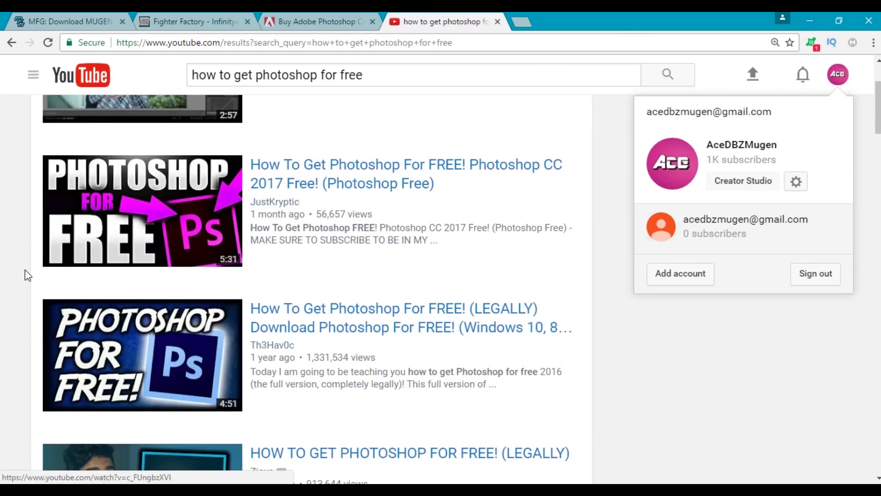
{"action": "scroll", "coordinate": [24, 311], "scroll_direction": "up", "scroll_amount": 15}
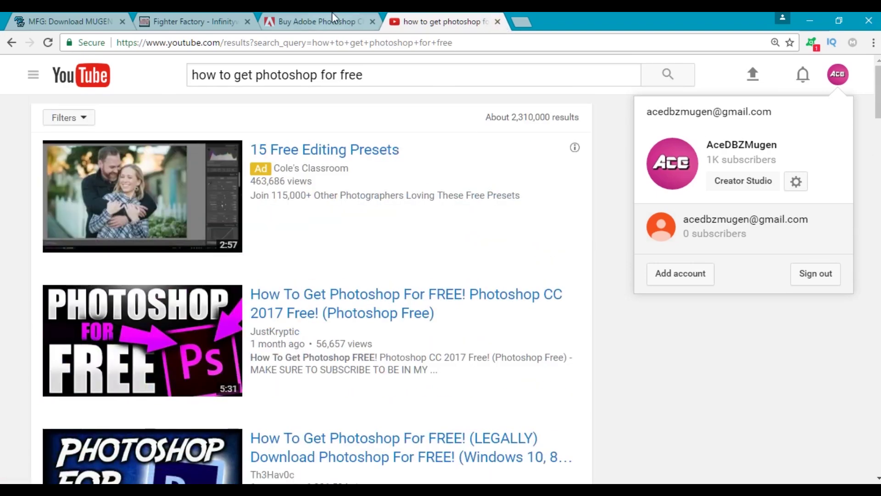
- Save mugen100.zip and the MUGEN 1.1b archive mugen-1.1b1.zip to the Desktop
{"action": "left_click", "coordinate": [322, 21]}
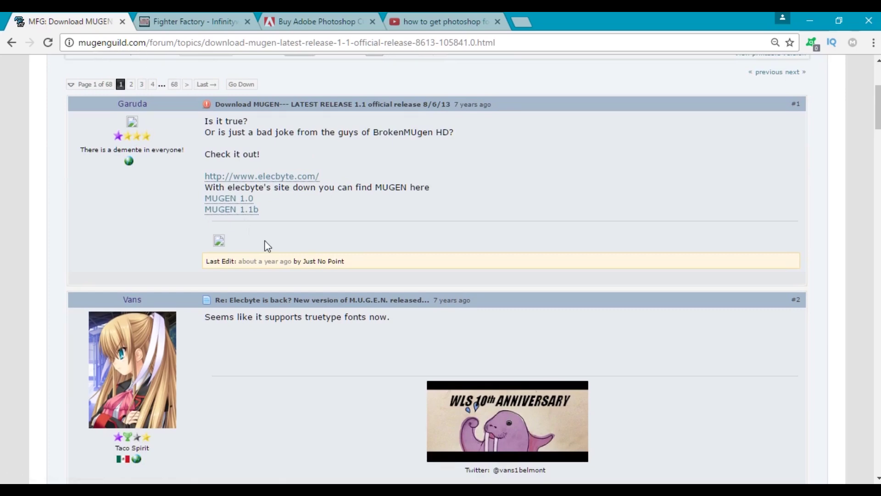
{"action": "scroll", "coordinate": [268, 246], "scroll_direction": "up", "scroll_amount": 3}
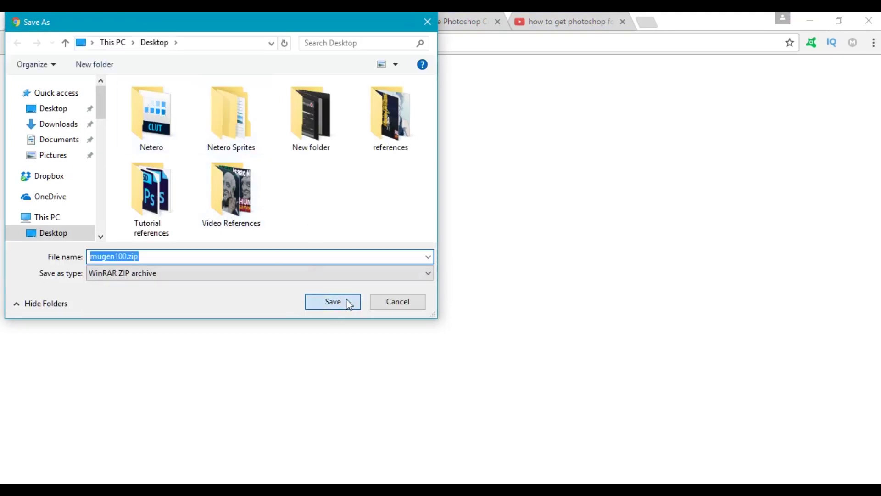
{"action": "left_click", "coordinate": [333, 302]}
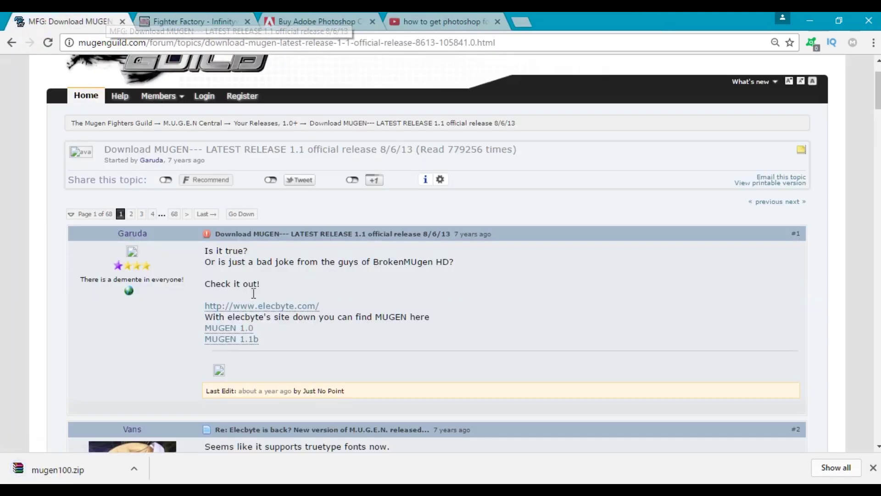
{"action": "left_click", "coordinate": [251, 340]}
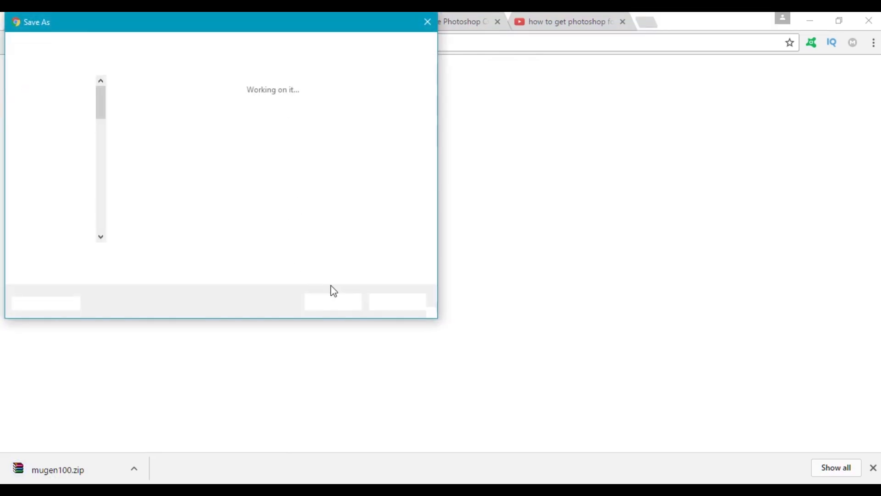
{"action": "left_click", "coordinate": [334, 302]}
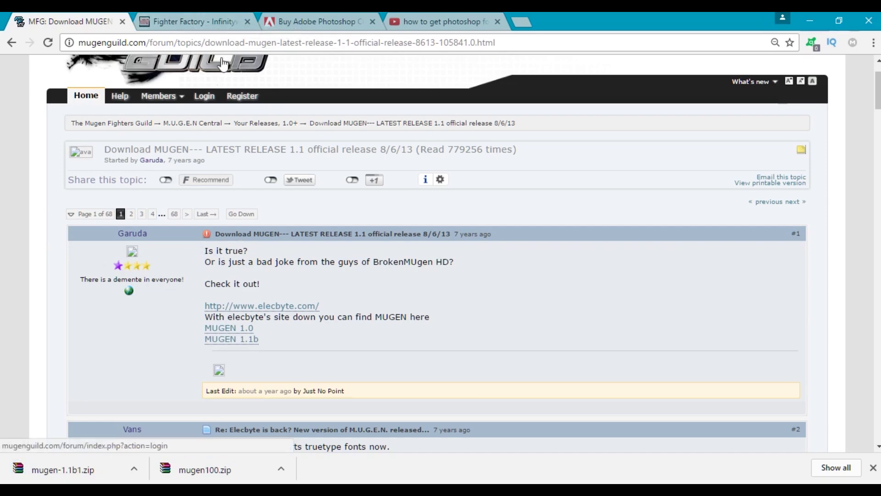
- Save the Fighter Factory 3 (64 Bit) archive ff301x64.rar to the Desktop
{"action": "left_click", "coordinate": [209, 19]}
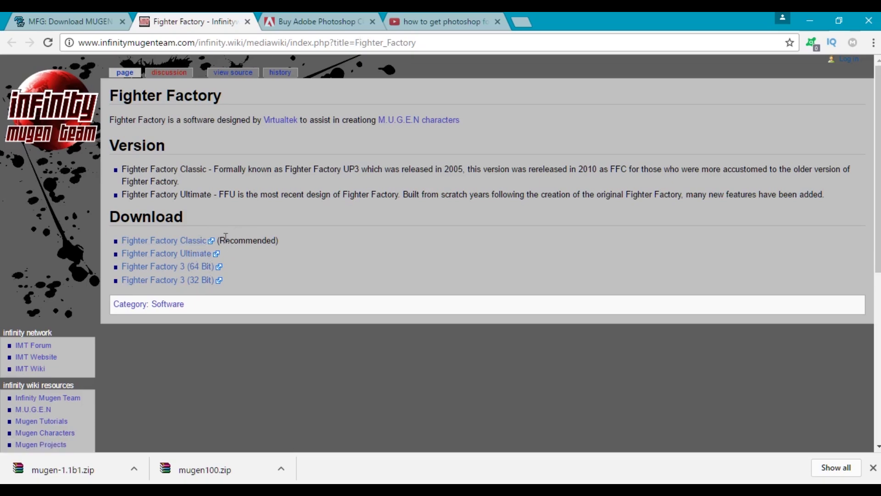
{"action": "left_click_drag", "start_coordinate": [226, 243], "coordinate": [291, 241]}
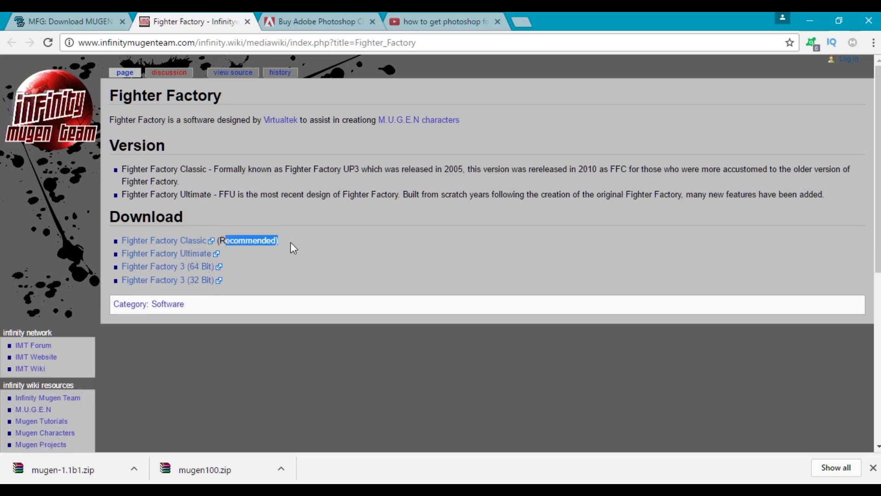
{"action": "left_click", "coordinate": [275, 262]}
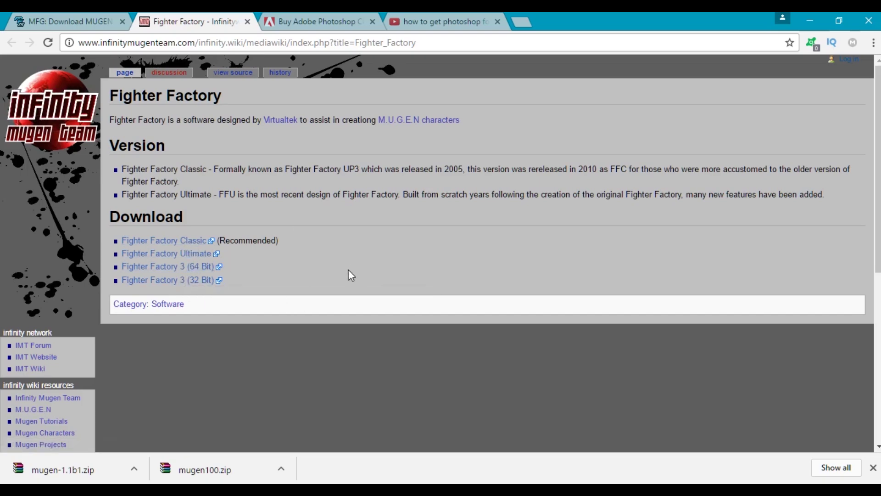
{"action": "left_click", "coordinate": [192, 266]}
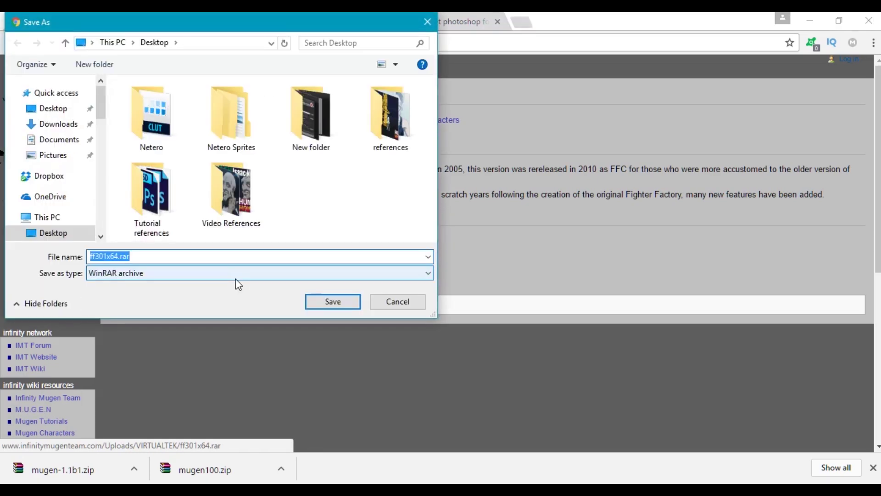
{"action": "left_click", "coordinate": [350, 303]}
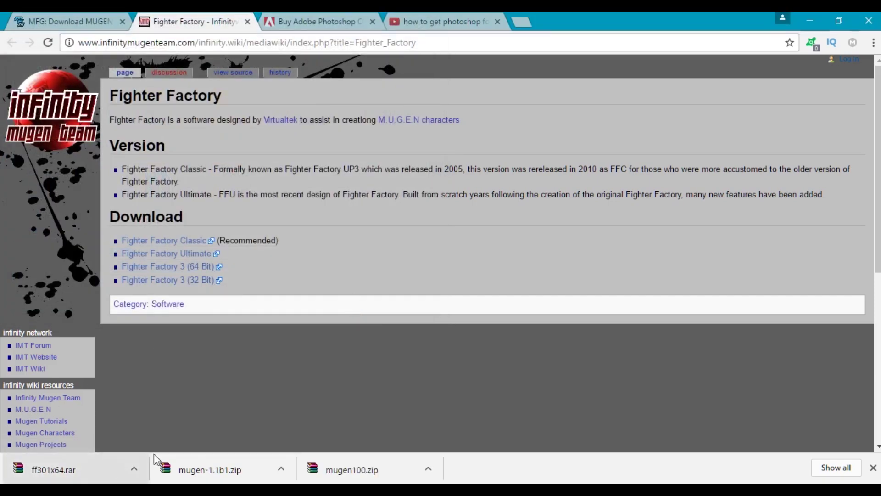
- Extract mugen100, mugen-1.1b1 and ff301x64 with WinRAR, each into its own Desktop folder
{"action": "left_click", "coordinate": [812, 15]}
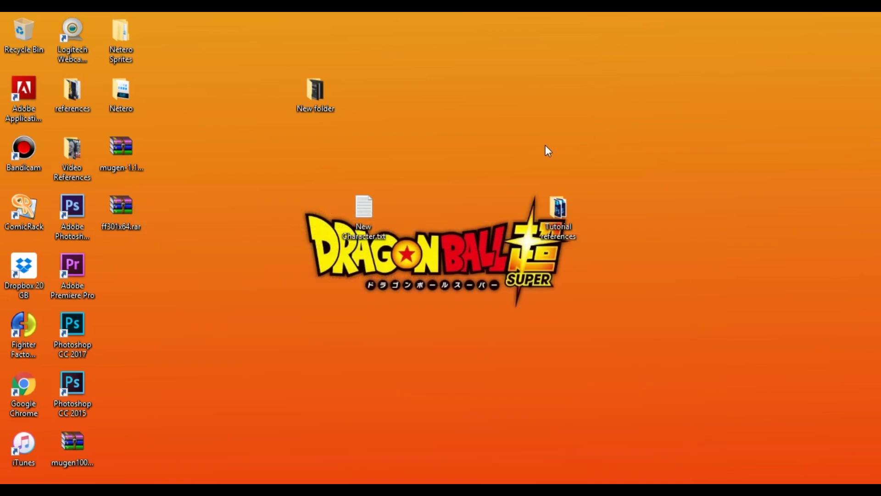
{"action": "left_click_drag", "start_coordinate": [73, 446], "coordinate": [130, 271]}
{"action": "left_click_drag", "start_coordinate": [170, 132], "coordinate": [115, 359]}
{"action": "right_click", "coordinate": [120, 263]}
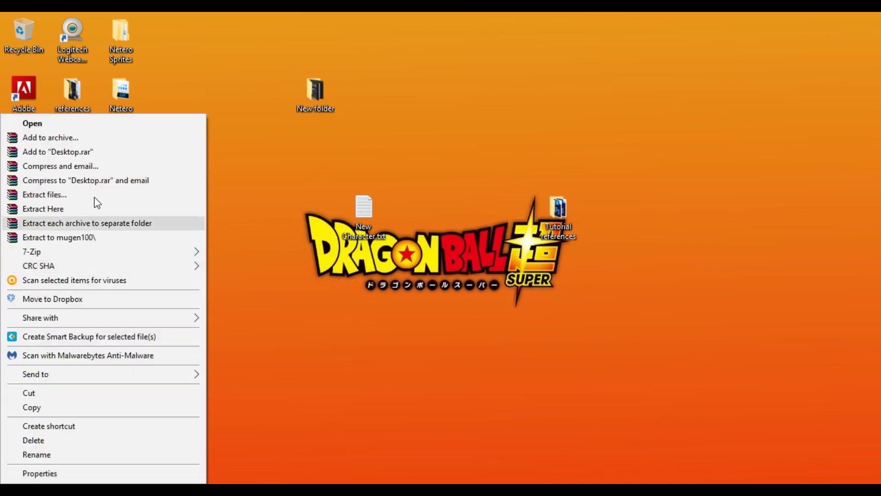
{"action": "left_click", "coordinate": [92, 224]}
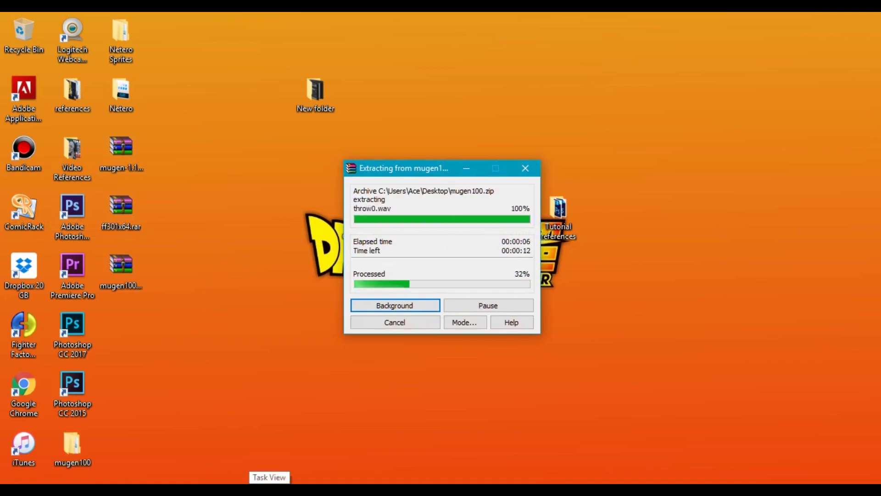
{"action": "left_click_drag", "start_coordinate": [73, 448], "coordinate": [136, 451]}
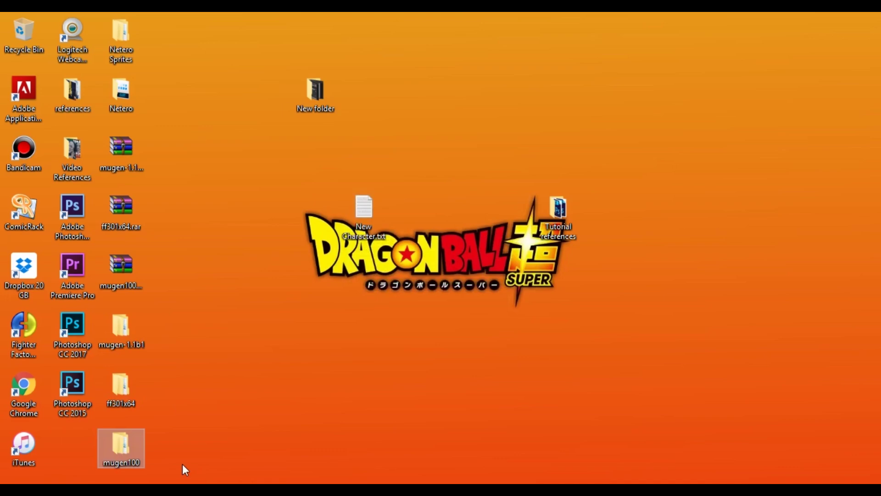
{"action": "left_click", "coordinate": [115, 329]}
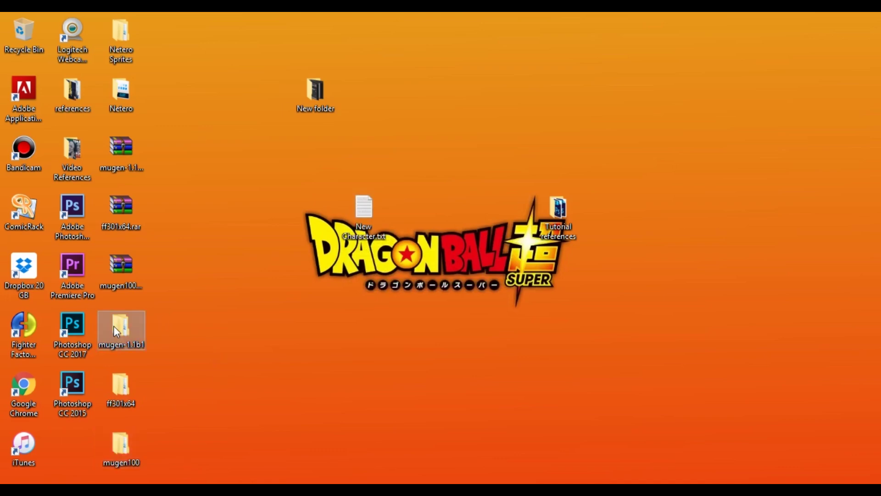
{"action": "left_click", "coordinate": [171, 103]}
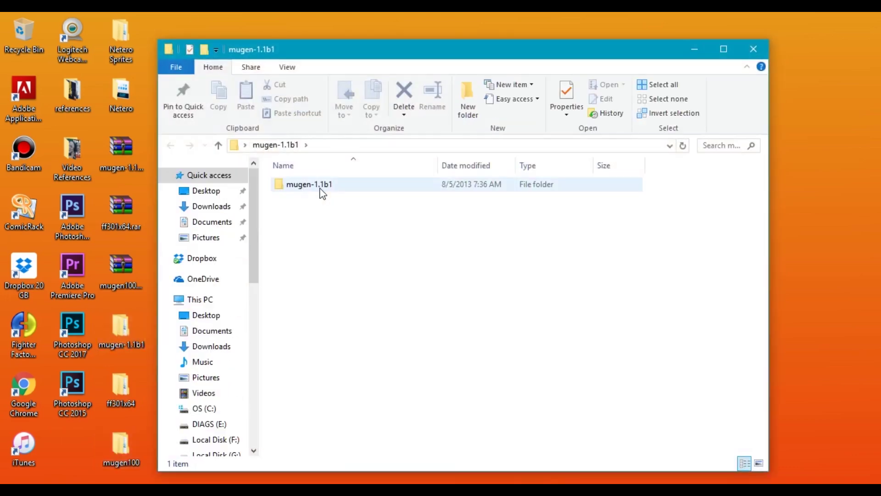
{"action": "left_click", "coordinate": [321, 186]}
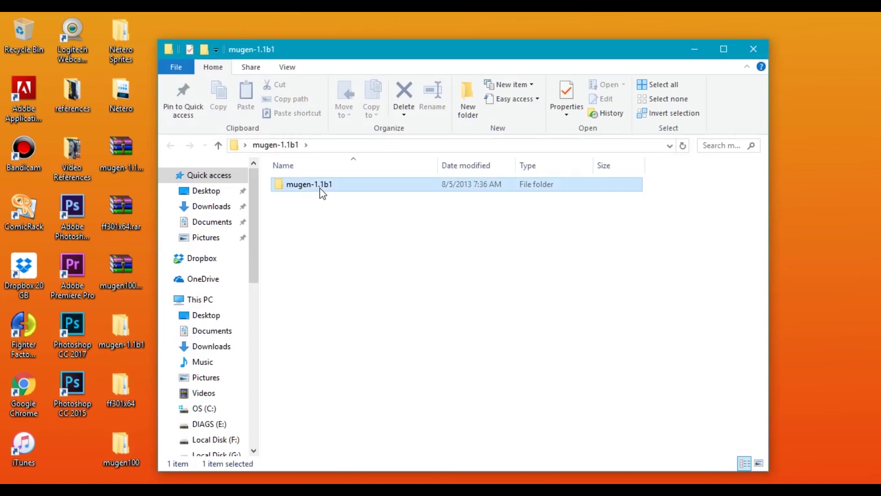
{"action": "double_click", "coordinate": [321, 185]}
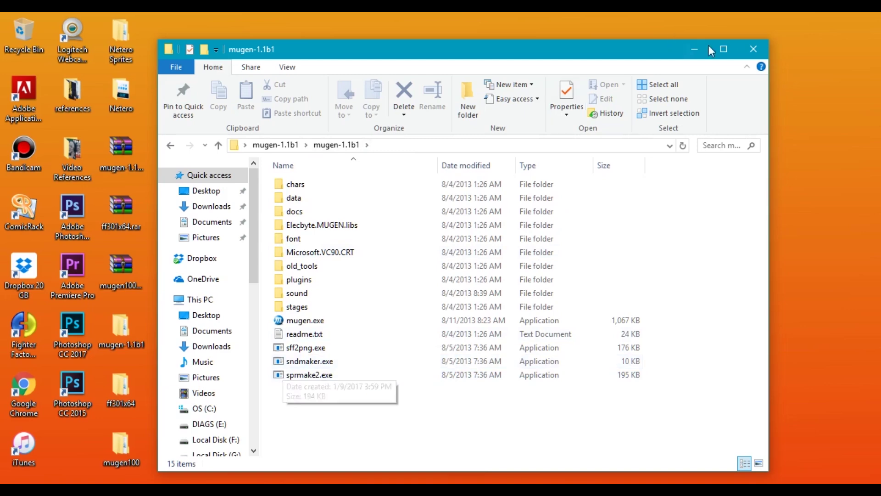
{"action": "left_click", "coordinate": [755, 47]}
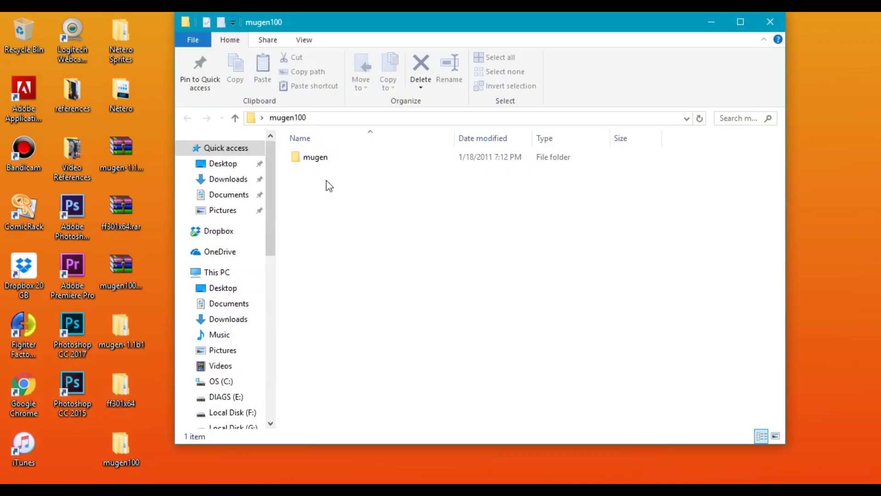
{"action": "double_click", "coordinate": [330, 163]}
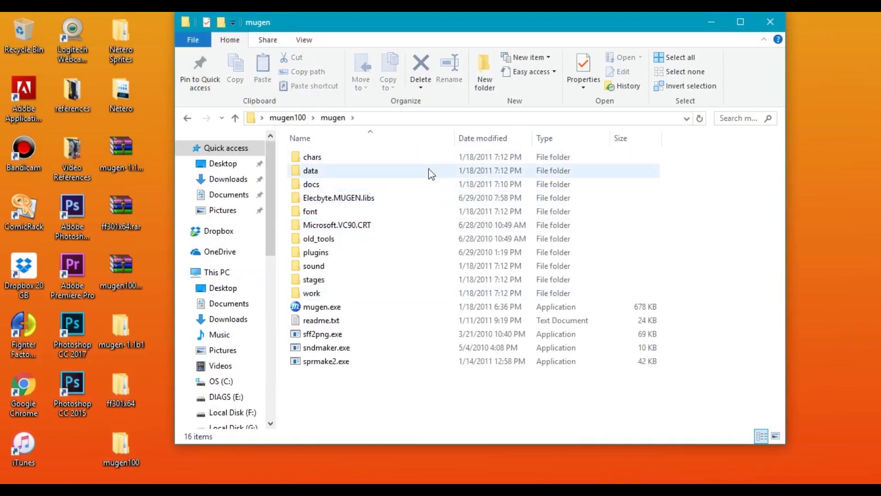
{"action": "left_click", "coordinate": [770, 22]}
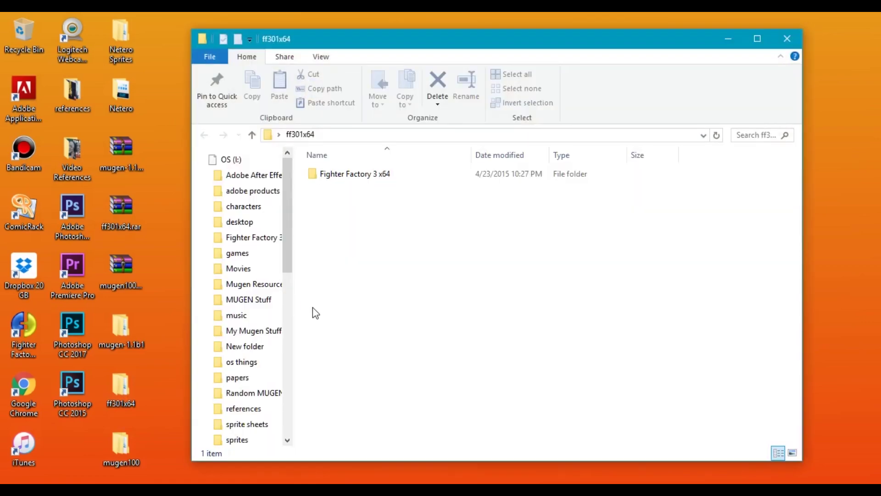
- Create a desktop shortcut to ff3.exe from Fighter Factory 3 x64, placed beside iTunes
{"action": "left_click", "coordinate": [387, 174]}
{"action": "double_click", "coordinate": [386, 174]}
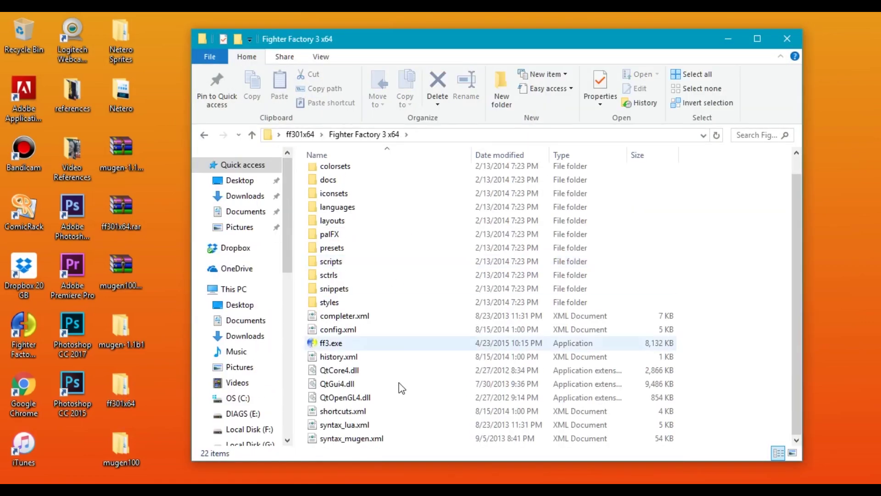
{"action": "scroll", "coordinate": [367, 244], "scroll_direction": "up", "scroll_amount": 1}
{"action": "scroll", "coordinate": [365, 257], "scroll_direction": "down", "scroll_amount": 1}
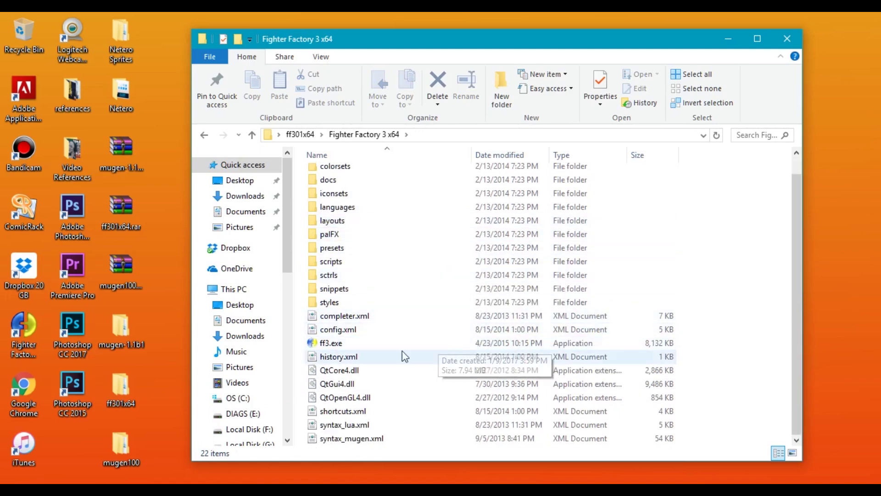
{"action": "left_click", "coordinate": [340, 346]}
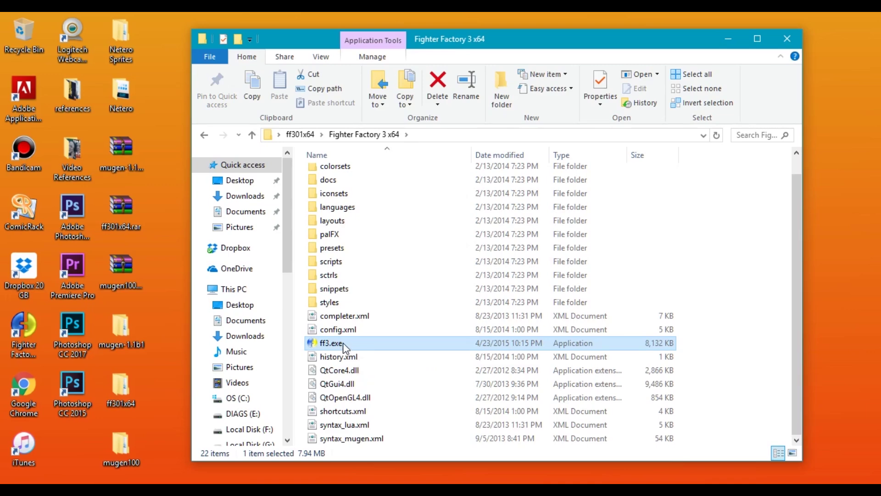
{"action": "left_click_drag", "start_coordinate": [343, 342], "coordinate": [164, 274]}
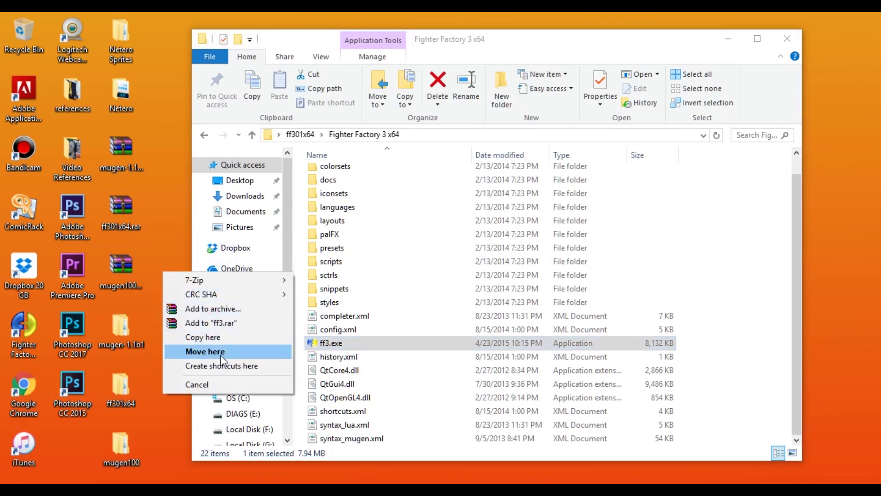
{"action": "left_click", "coordinate": [228, 367]}
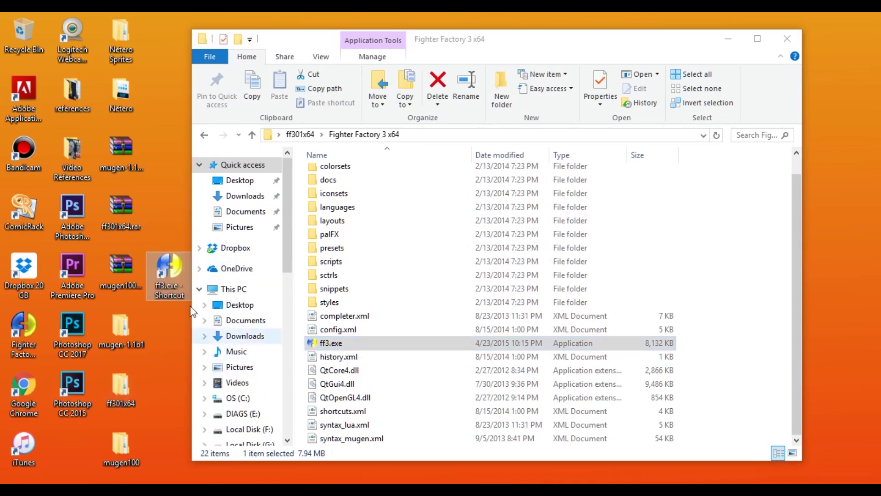
{"action": "left_click_drag", "start_coordinate": [168, 271], "coordinate": [77, 437]}
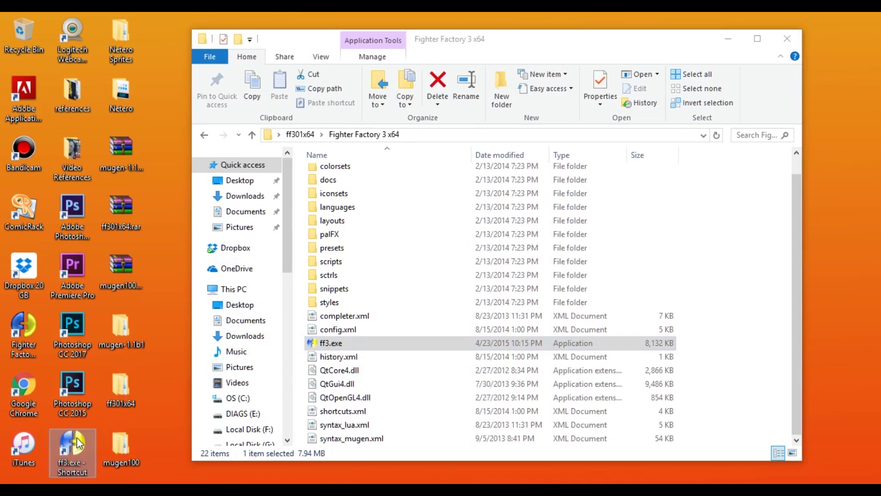
{"action": "left_click", "coordinate": [787, 38]}
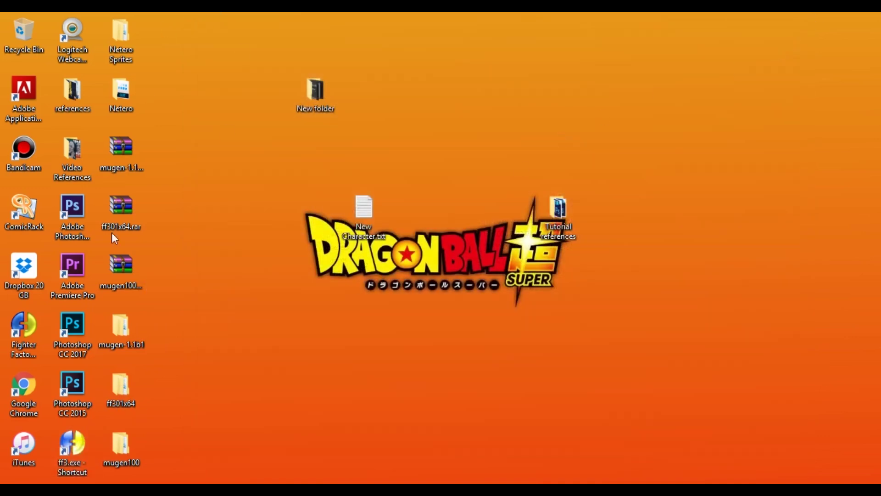